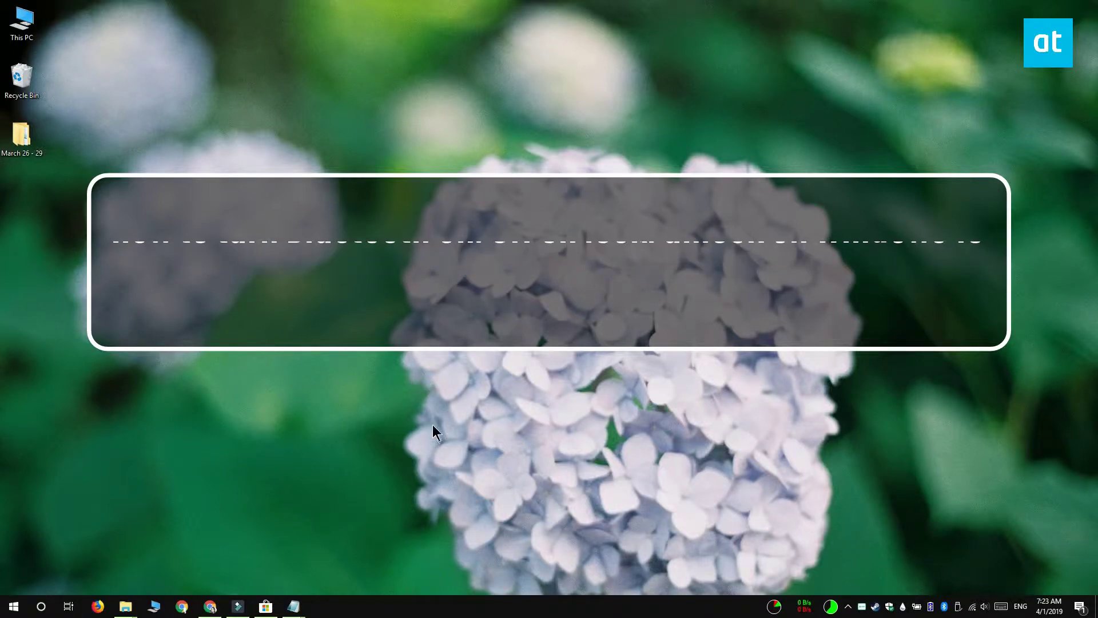
# Open the RadioControlCmd app page in the Microsoft Store
pyautogui.click(266, 606)
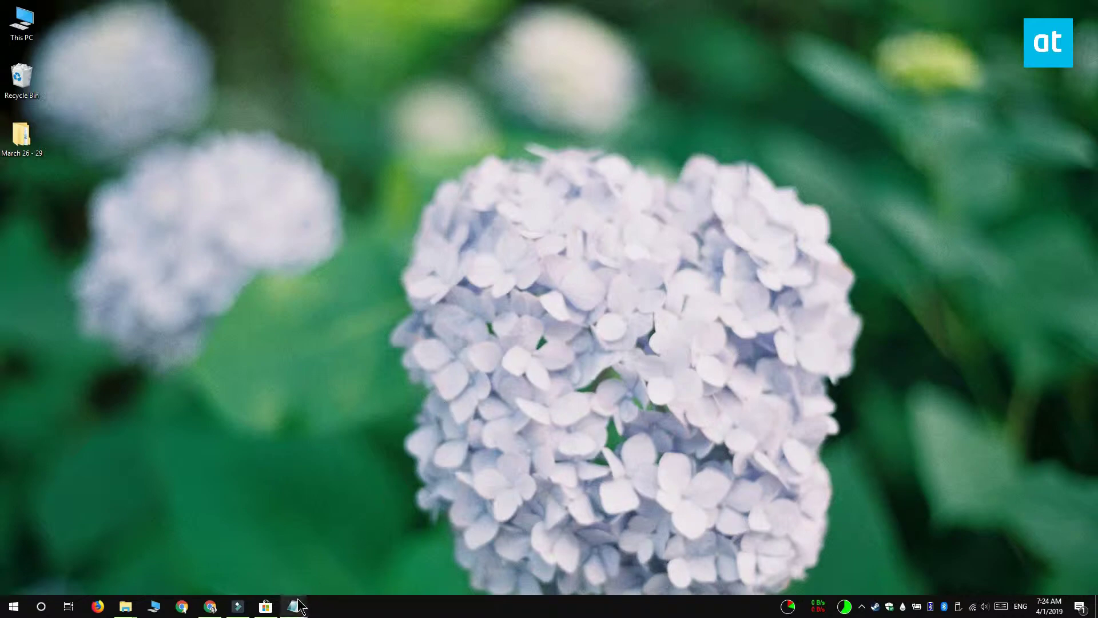
# Save the note as 'Bluetooth On.bat' with All Files type, then close it
pyautogui.moveTo(293, 606)
pyautogui.click(337, 575)
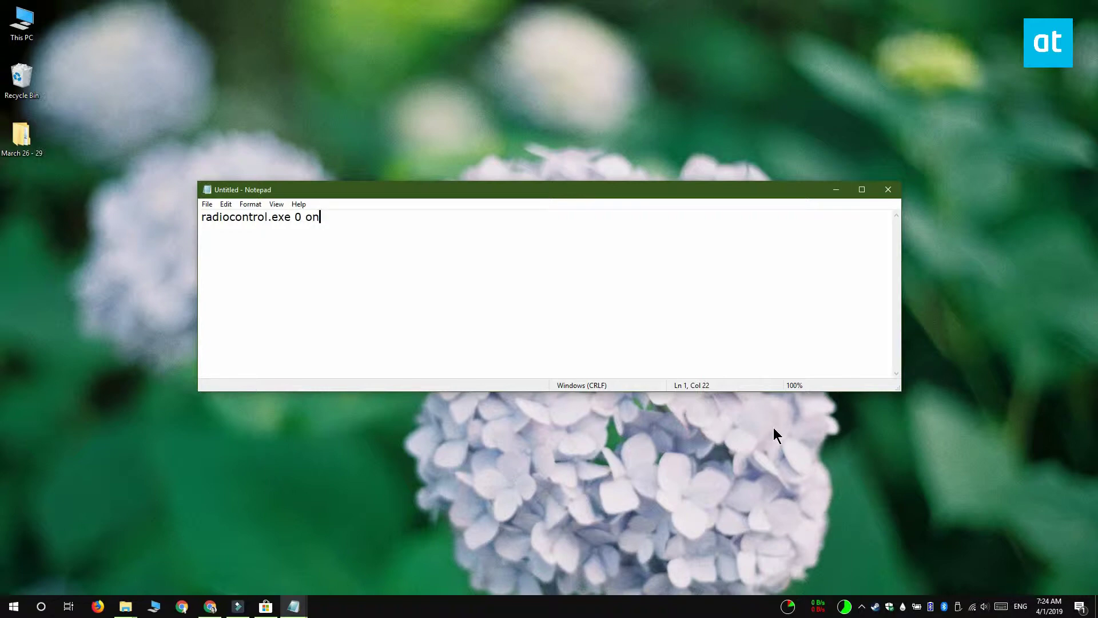
pyautogui.hotkey('ctrl', 's')
pyautogui.write('Bluetooth O')
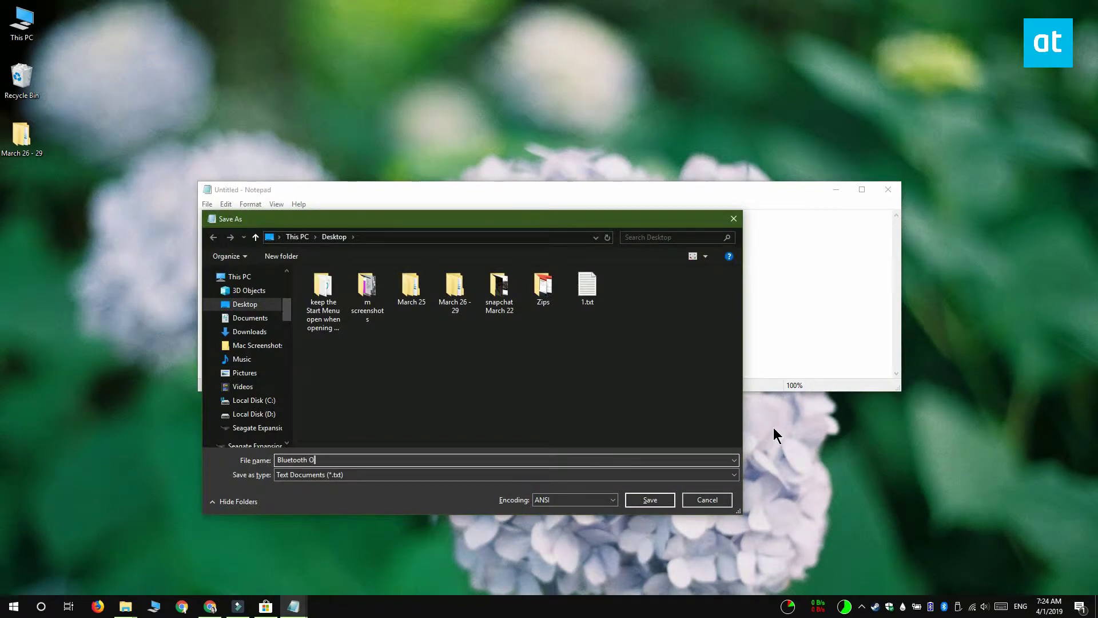
pyautogui.write('n')
pyautogui.click(393, 476)
pyautogui.click(371, 483)
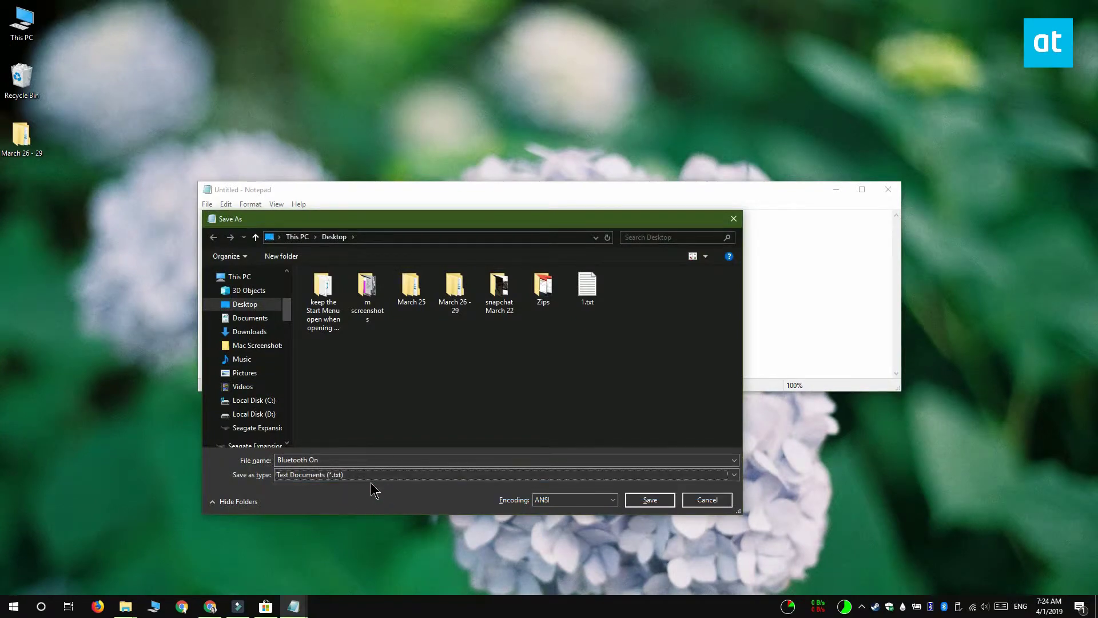
pyautogui.click(358, 493)
pyautogui.click(352, 459)
pyautogui.write('.bat')
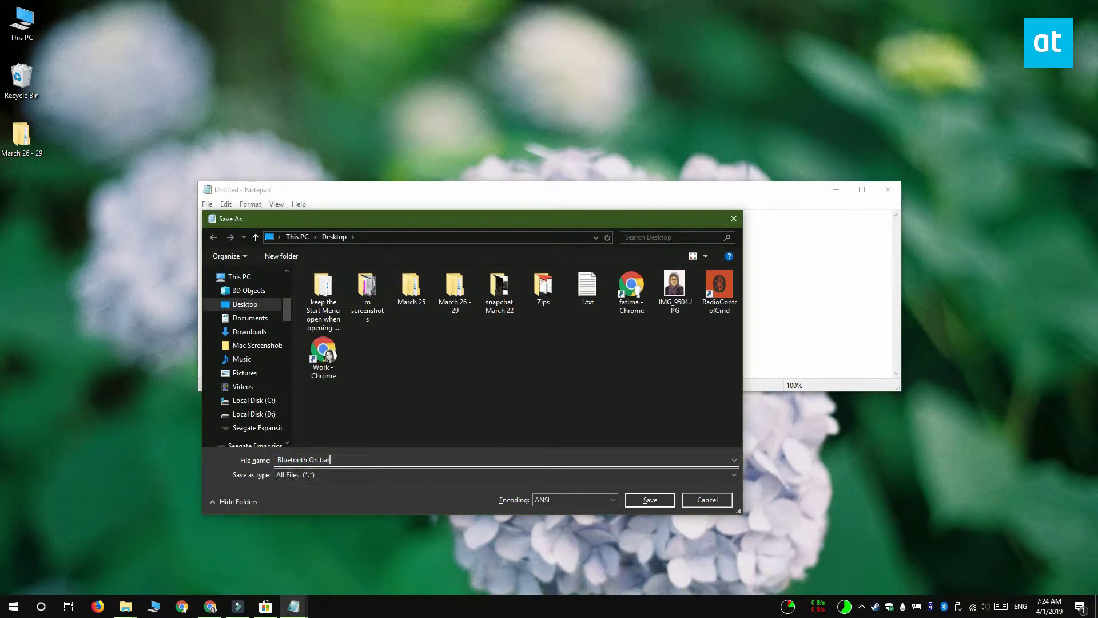
pyautogui.click(661, 498)
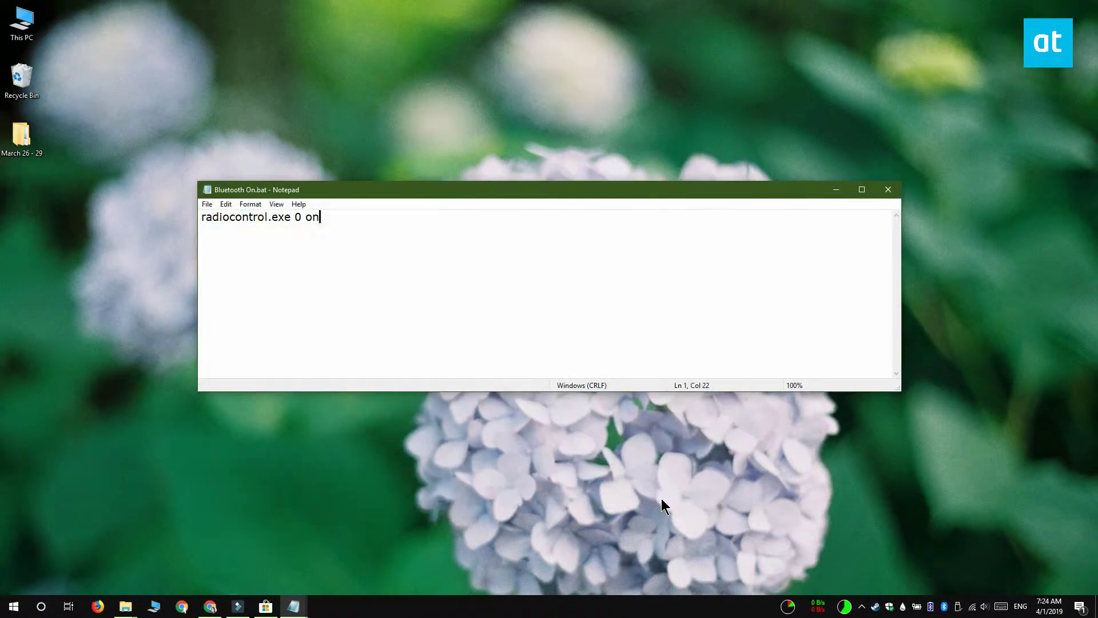
pyautogui.click(879, 193)
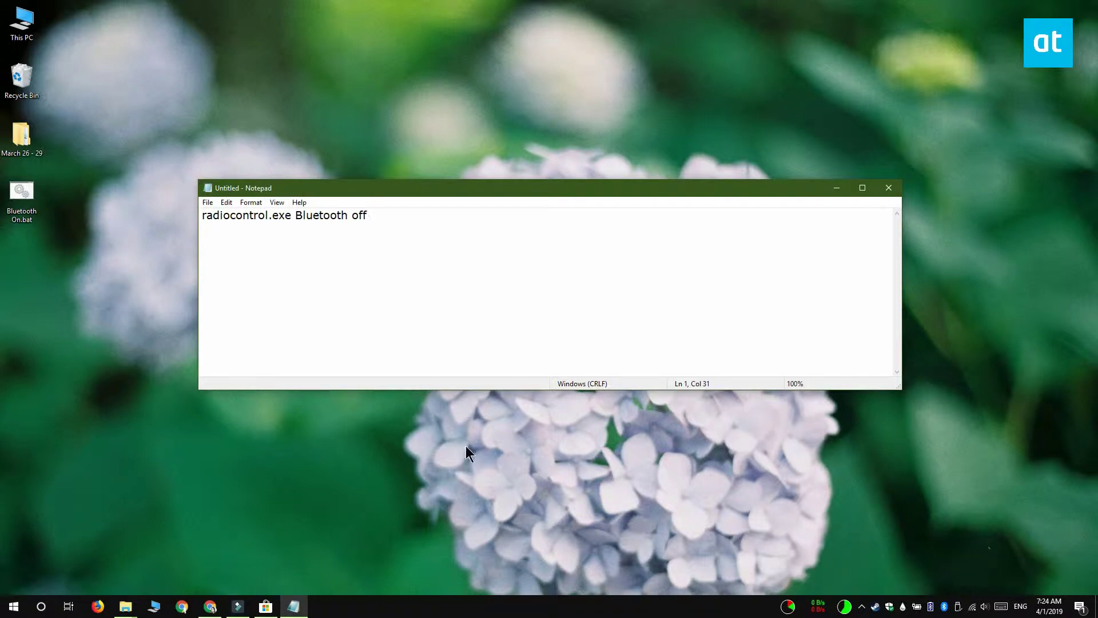
# Save the off note as 'Bluetooth off.bat' with All Files type and close Notepad
pyautogui.click(764, 318)
pyautogui.hotkey('ctrl', 's')
pyautogui.write('Bluetooth')
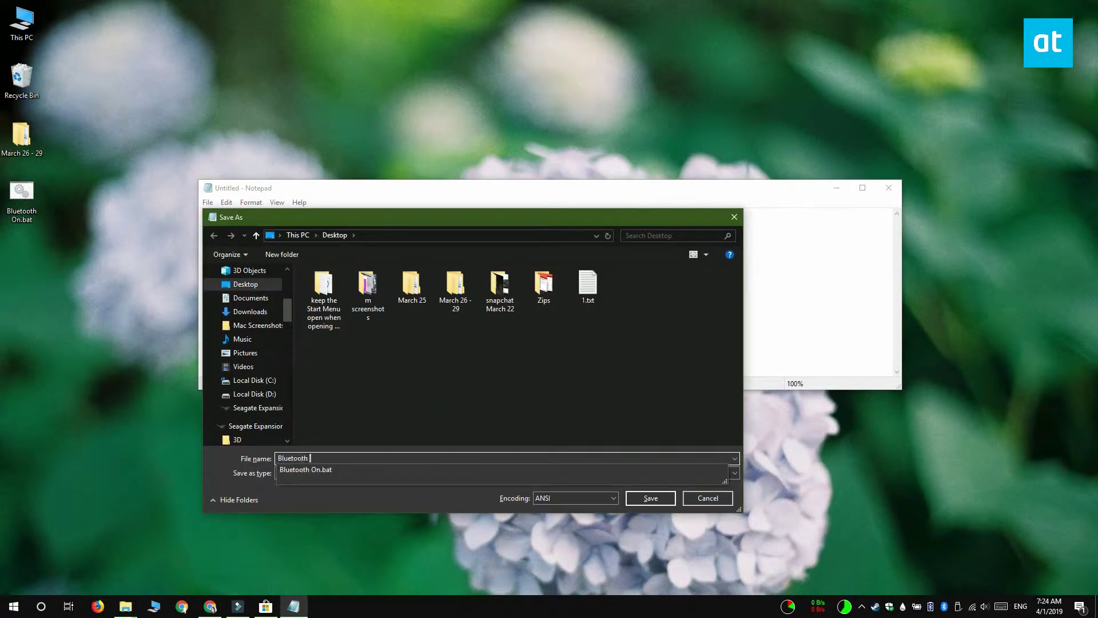
pyautogui.write(' off.bat')
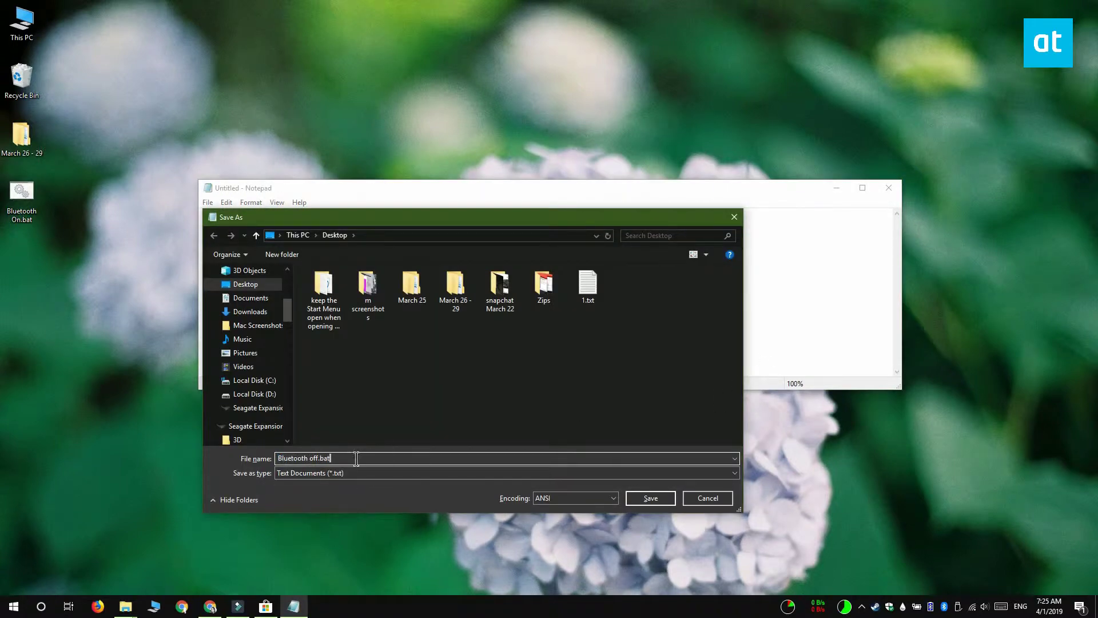
pyautogui.click(343, 473)
pyautogui.click(344, 493)
pyautogui.click(650, 498)
pyautogui.click(888, 187)
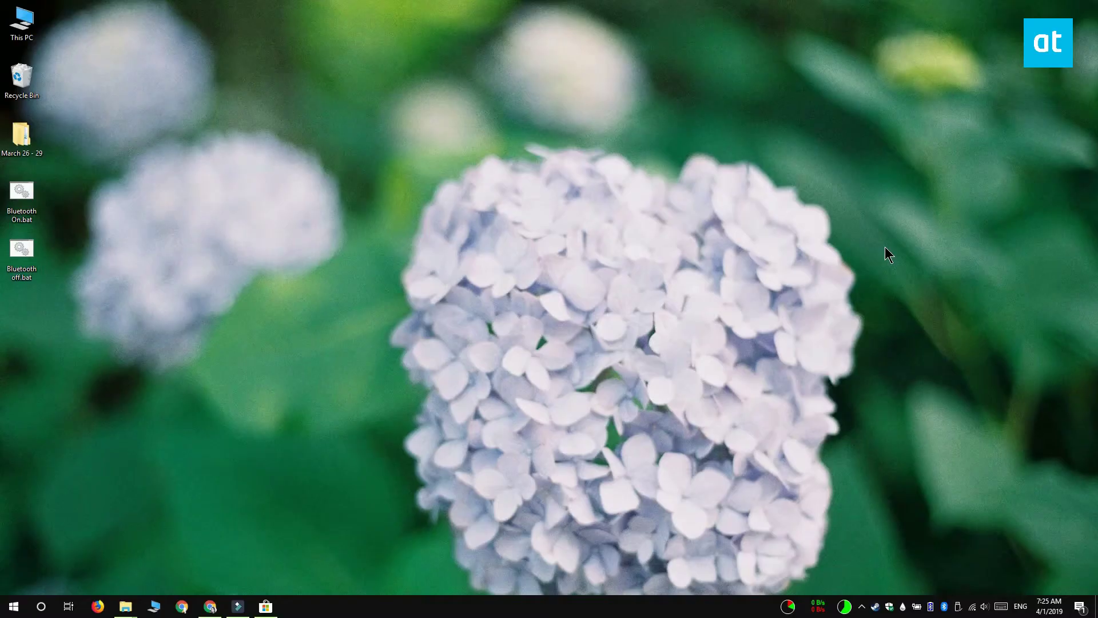
# Launch Task Scheduler from the Start search
pyautogui.press('super')
pyautogui.write('task s')
pyautogui.press('Return')
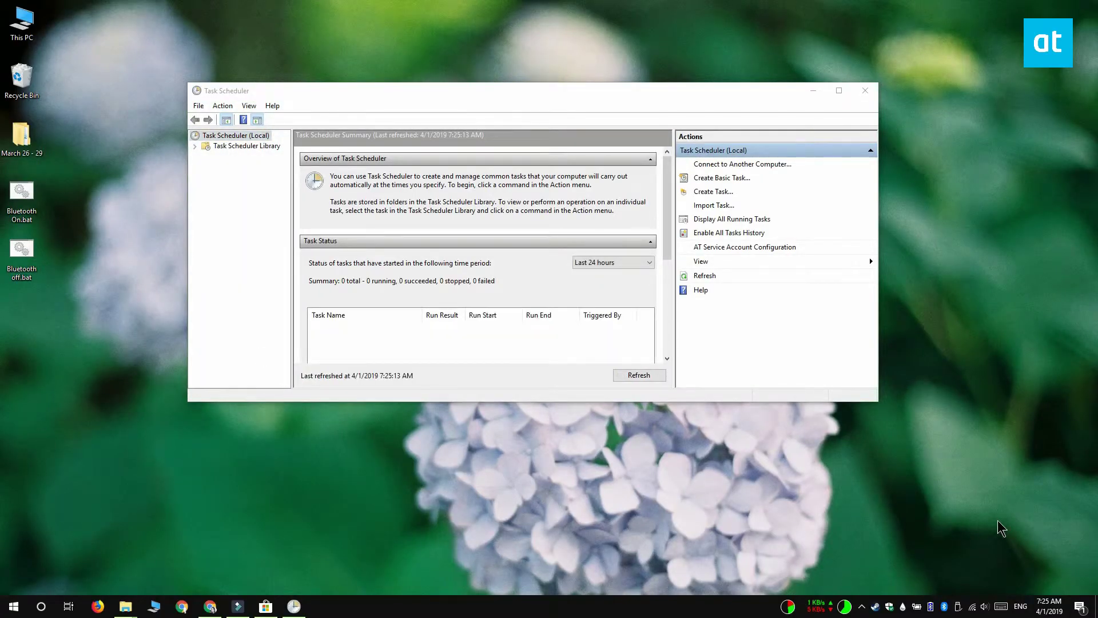
# Create a new task and name it 'Bluetooth off on system lock'
pyautogui.click(761, 372)
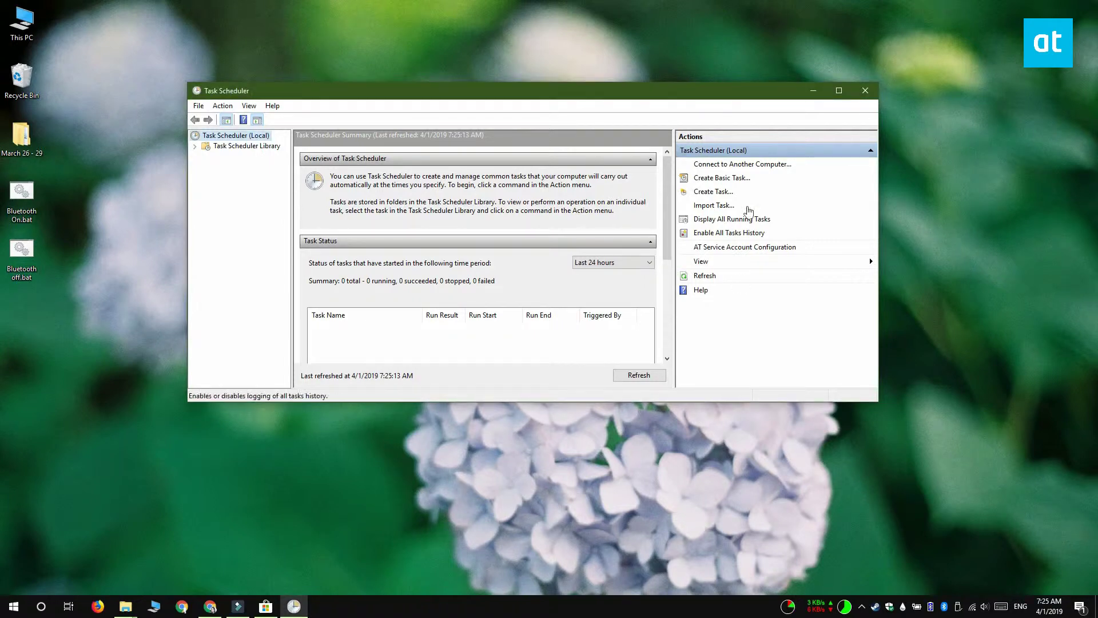
pyautogui.click(719, 194)
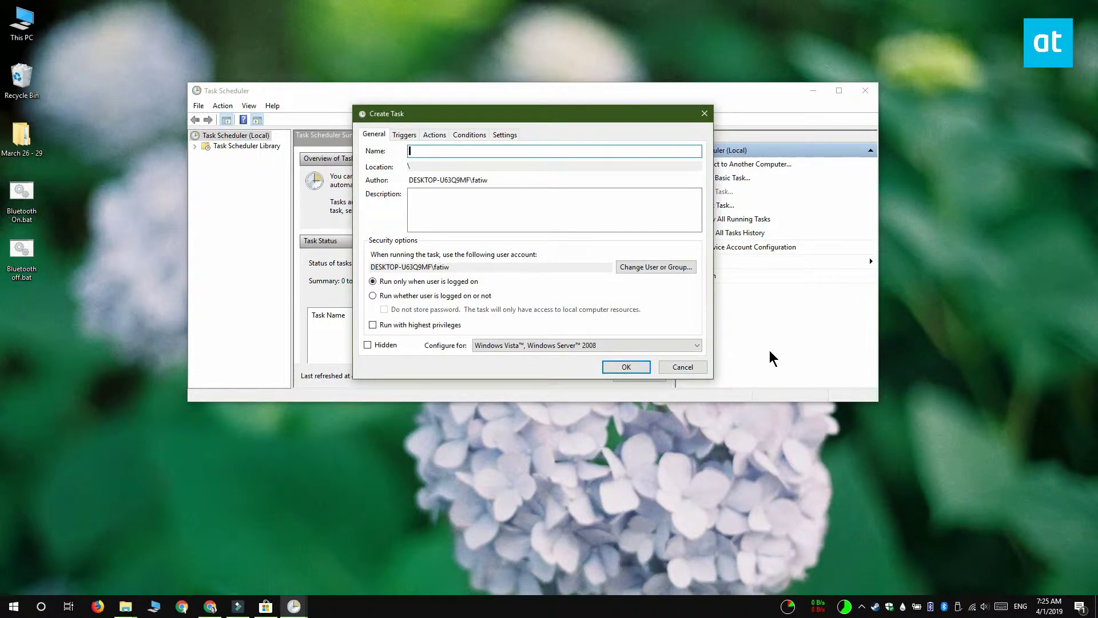
pyautogui.write('Bluetooth off on system loc')
pyautogui.write('k')
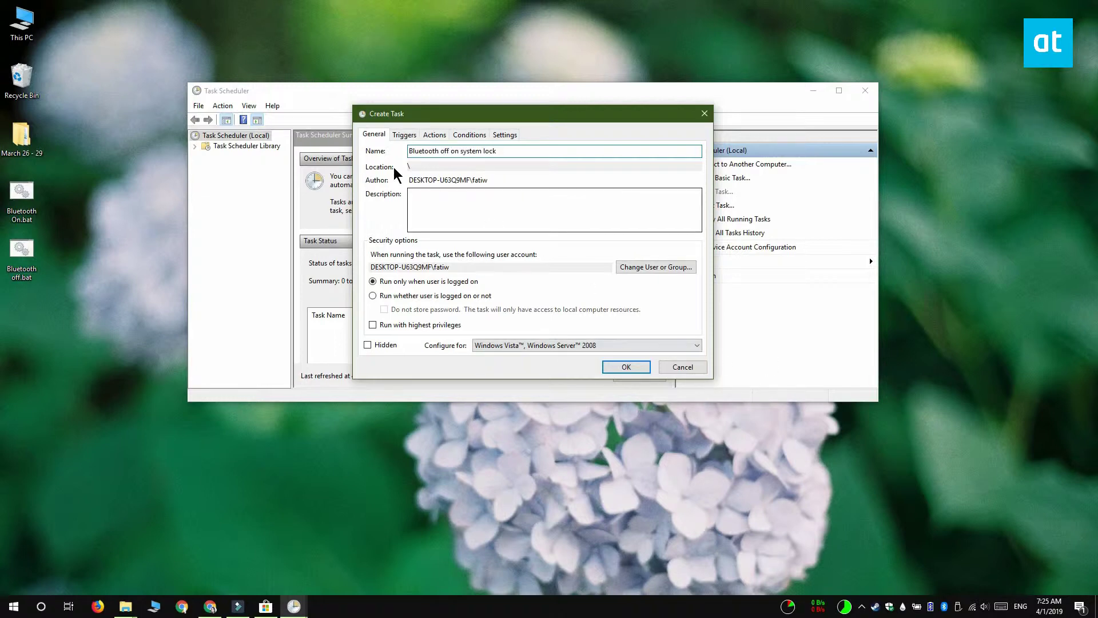
pyautogui.click(405, 136)
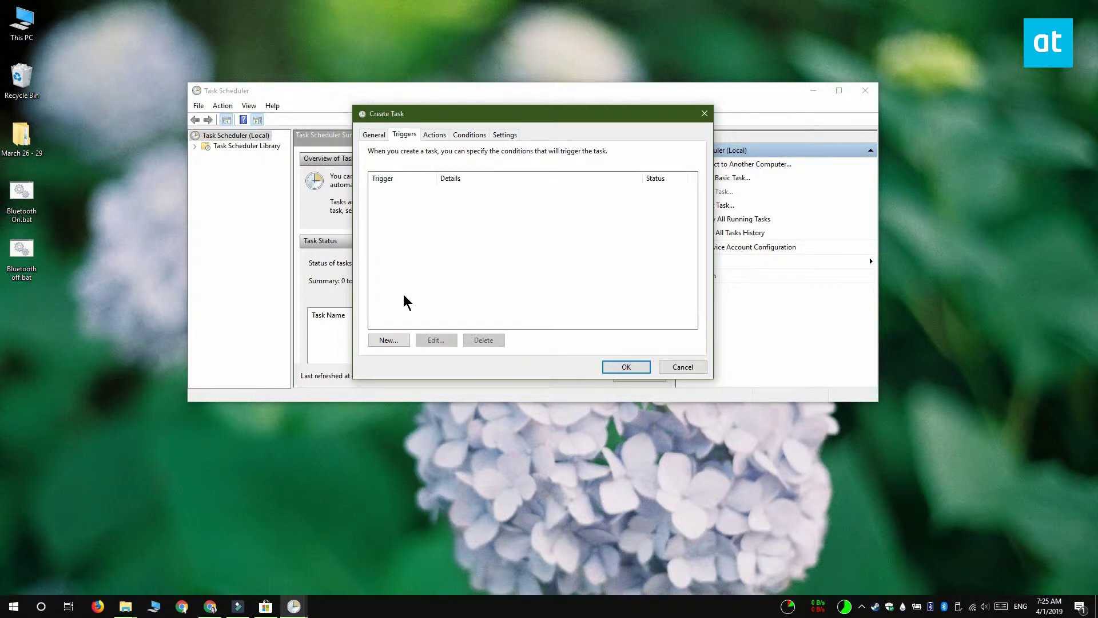
# Add a trigger that begins the task On workstation lock
pyautogui.click(389, 341)
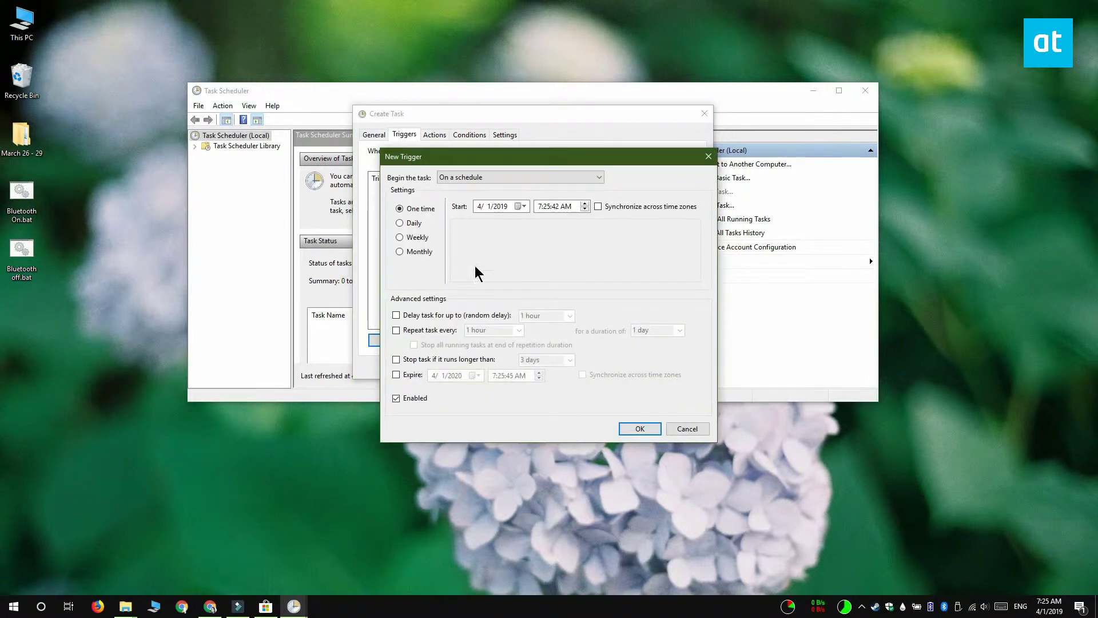
pyautogui.click(534, 178)
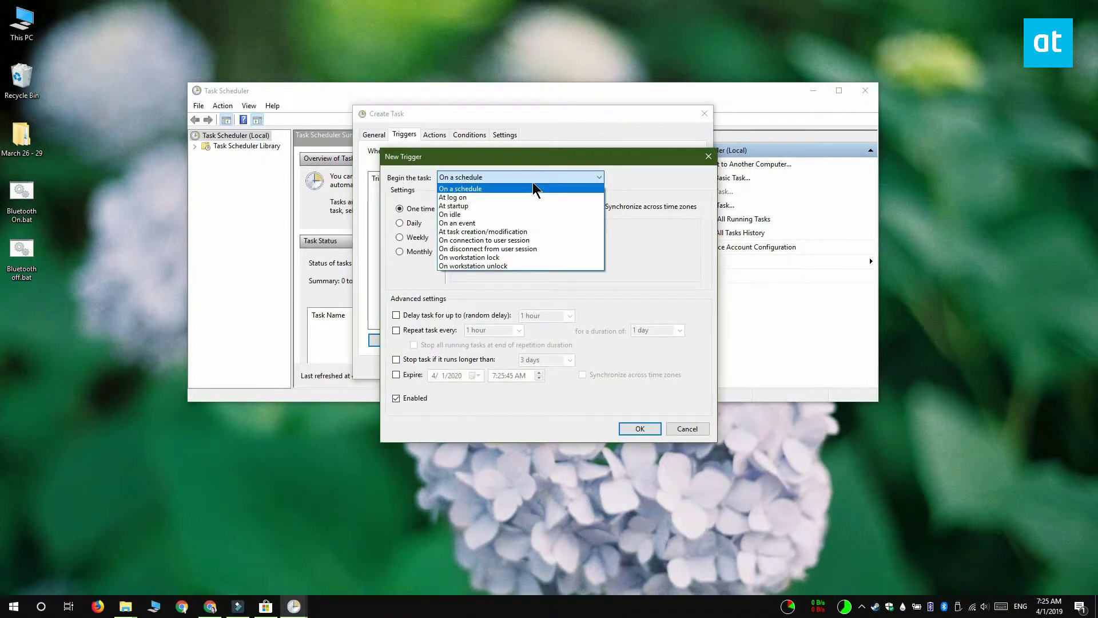
pyautogui.click(519, 257)
pyautogui.click(640, 429)
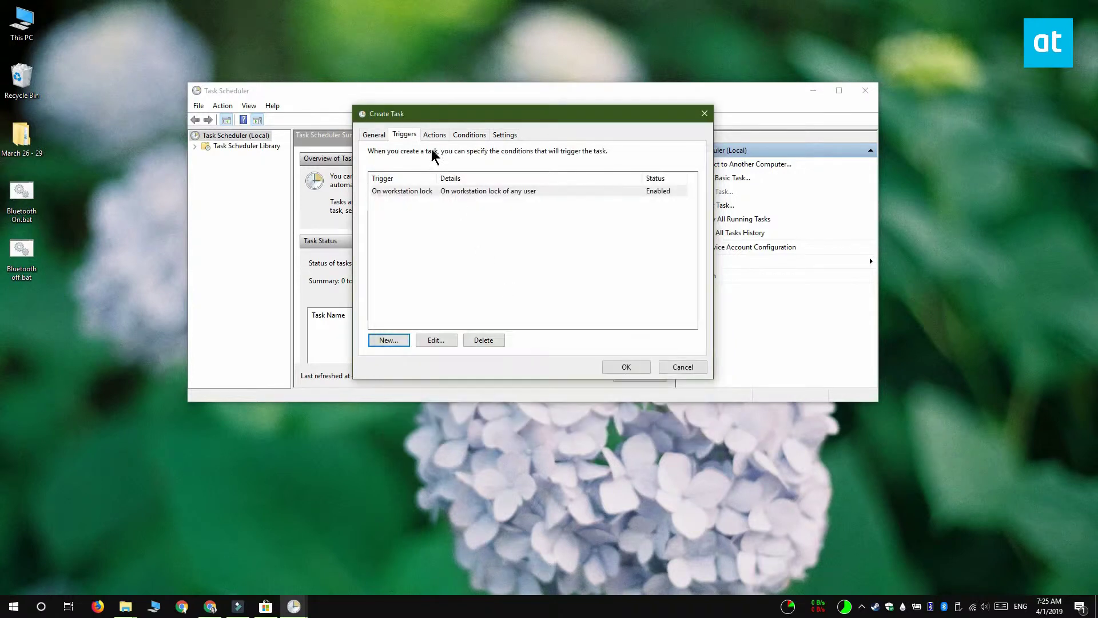
# Add a start-a-program action using the pasted radiocontrol.exe path
pyautogui.click(435, 138)
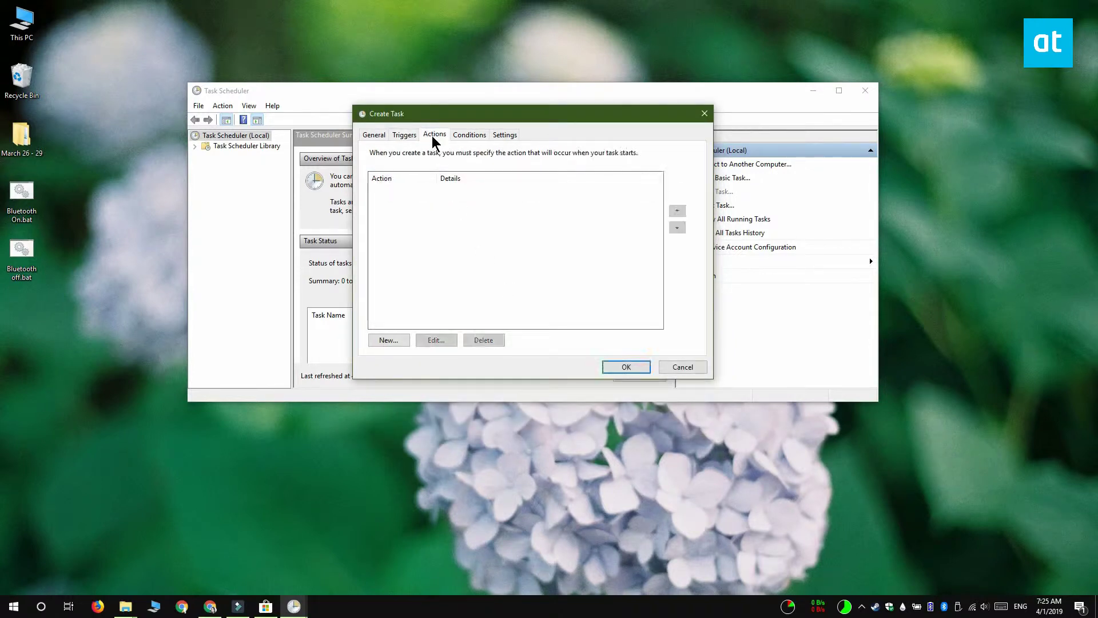
pyautogui.click(400, 340)
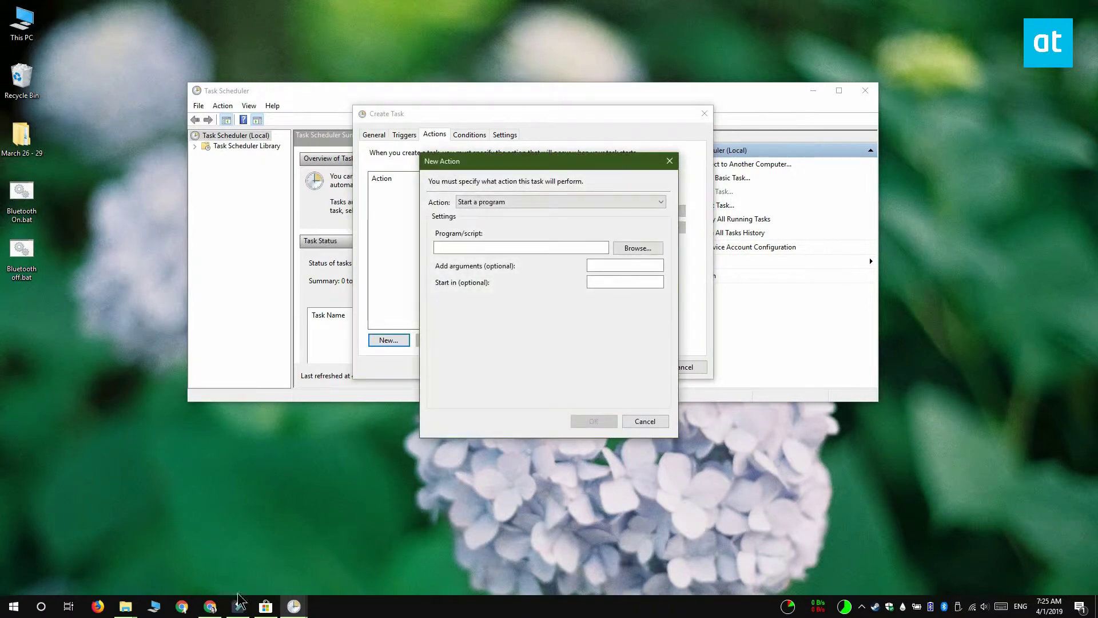
pyautogui.click(253, 265)
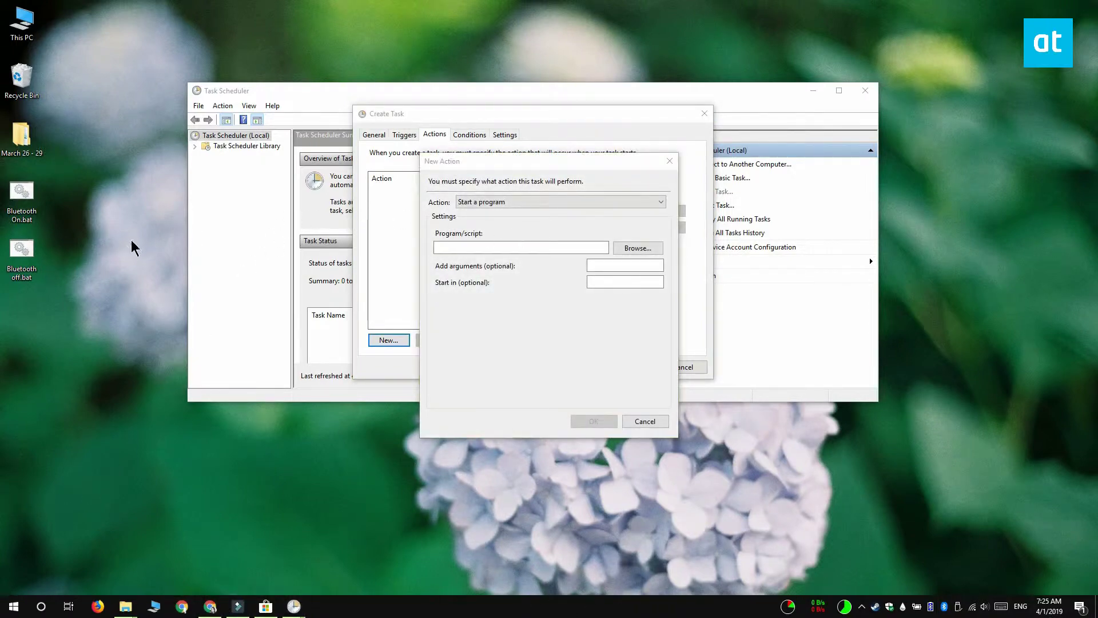
pyautogui.click(553, 246)
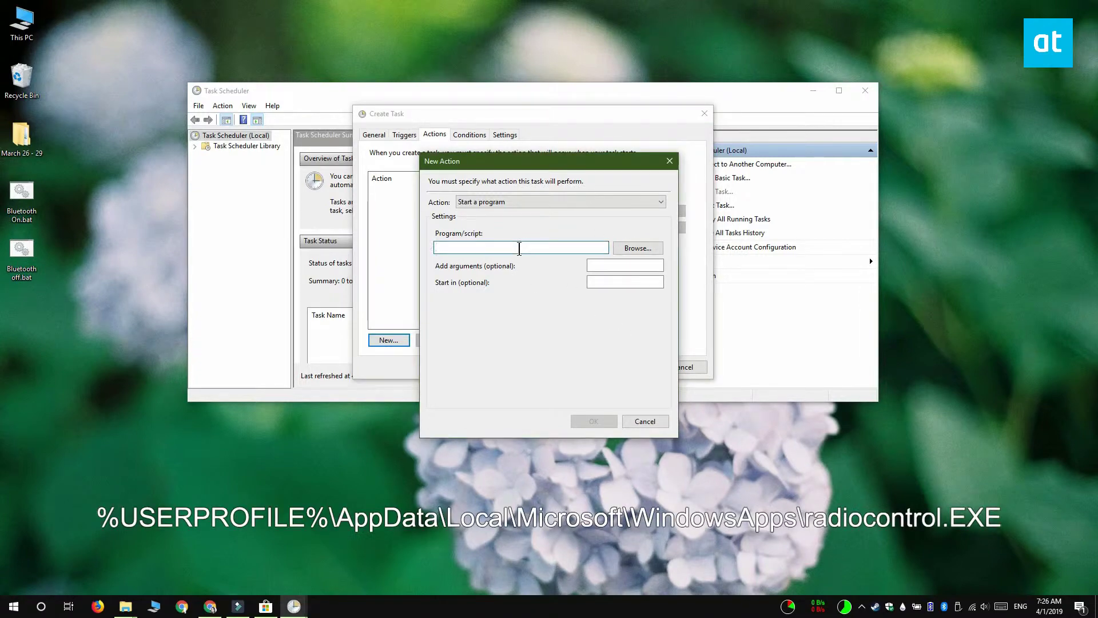
pyautogui.hotkey('ctrl', 'v')
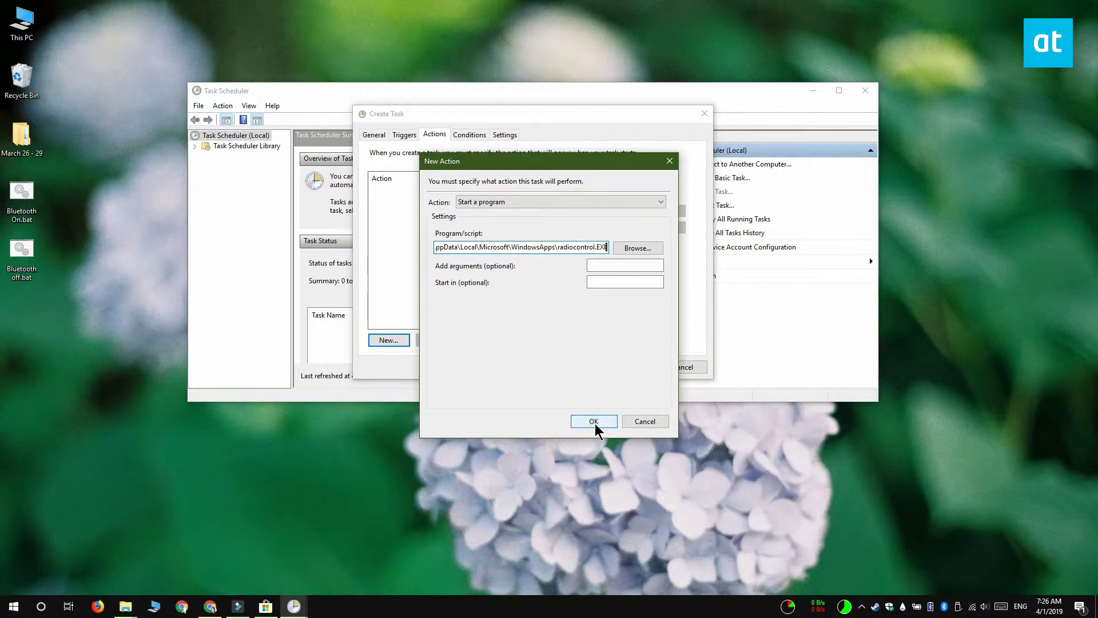
pyautogui.click(594, 422)
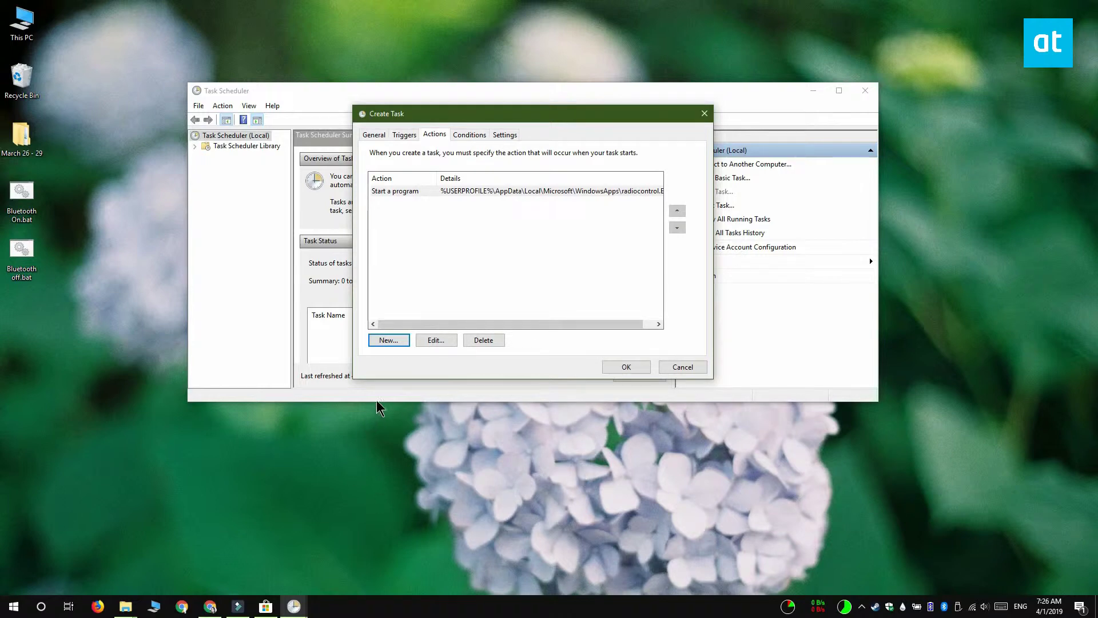
# Add a second action running the desktop's Bluetooth off.bat, then save the task
pyautogui.click(397, 340)
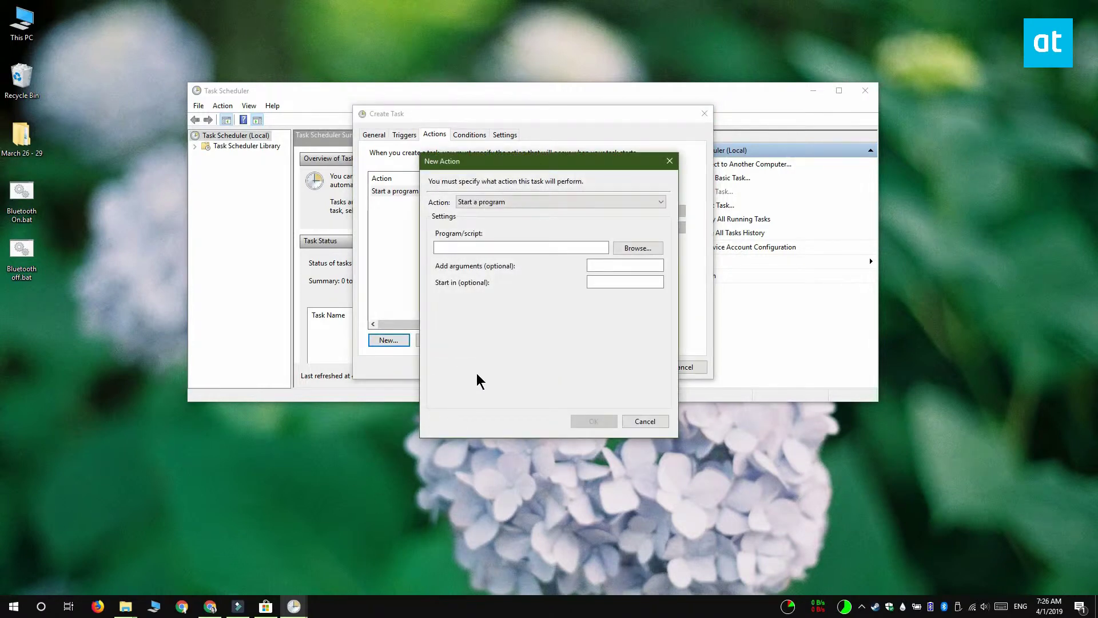
pyautogui.click(642, 260)
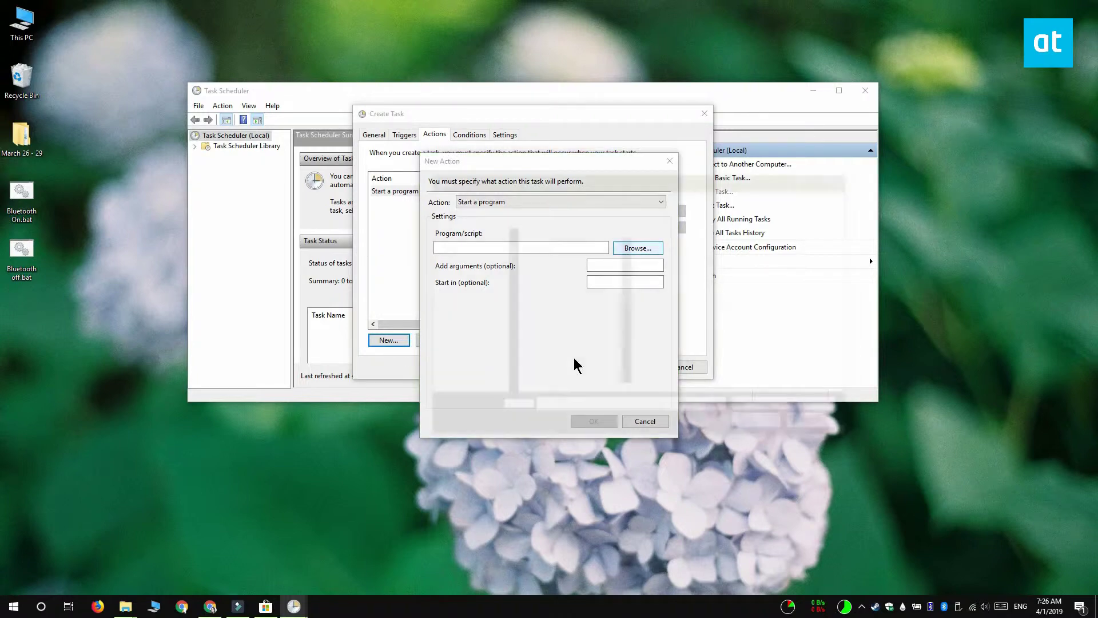
pyautogui.scroll(-2, 578, 367)
pyautogui.scroll(-2, 573, 343)
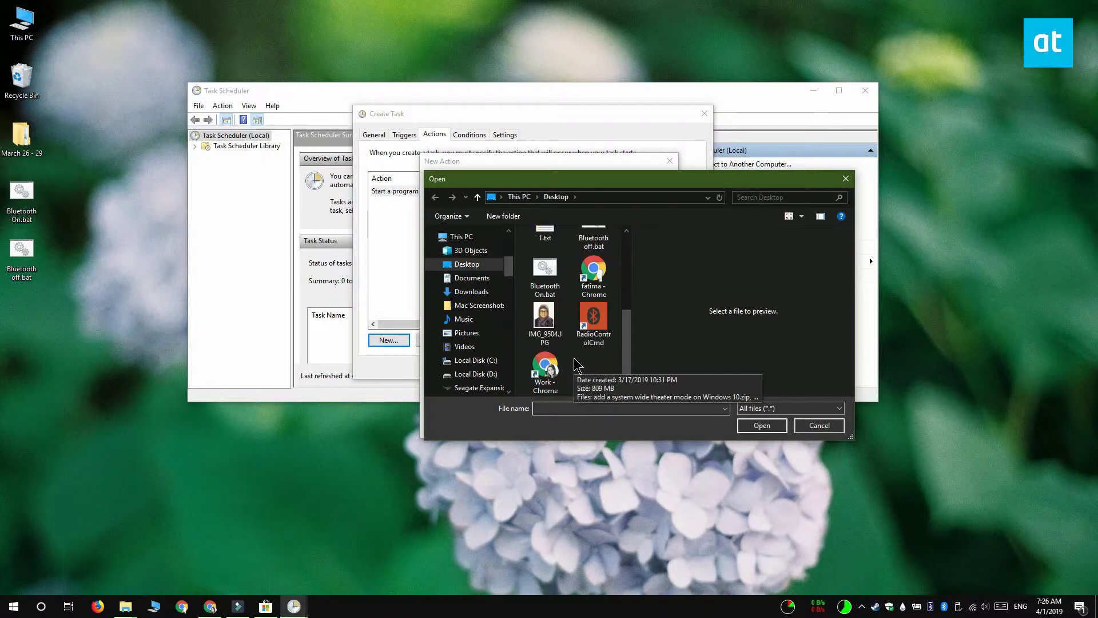
pyautogui.click(594, 235)
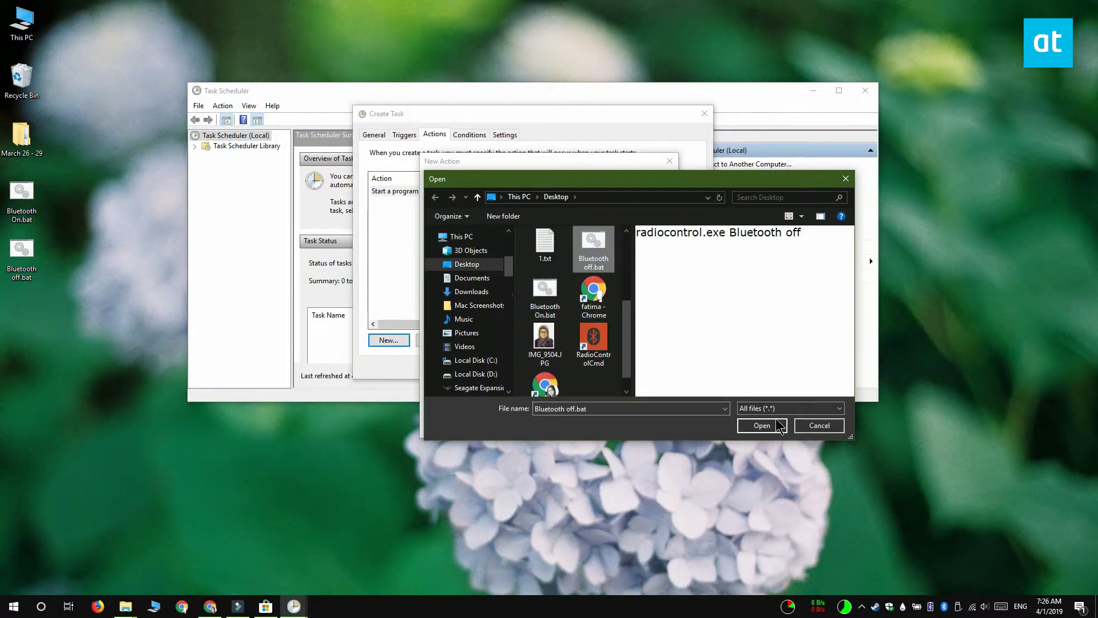
pyautogui.click(762, 425)
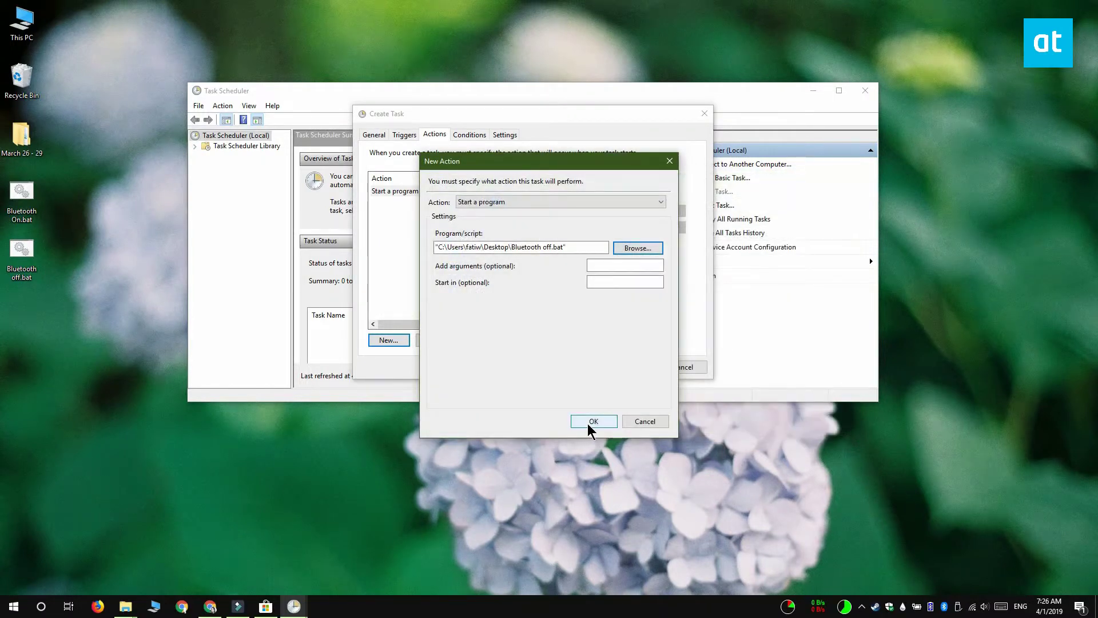
pyautogui.click(592, 423)
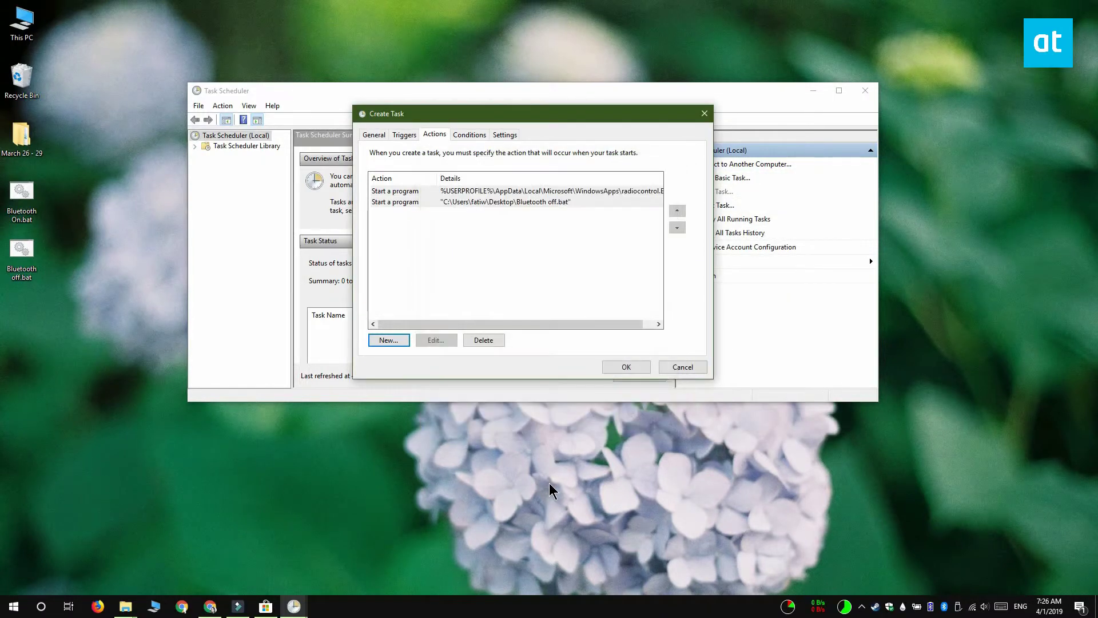
pyautogui.click(620, 368)
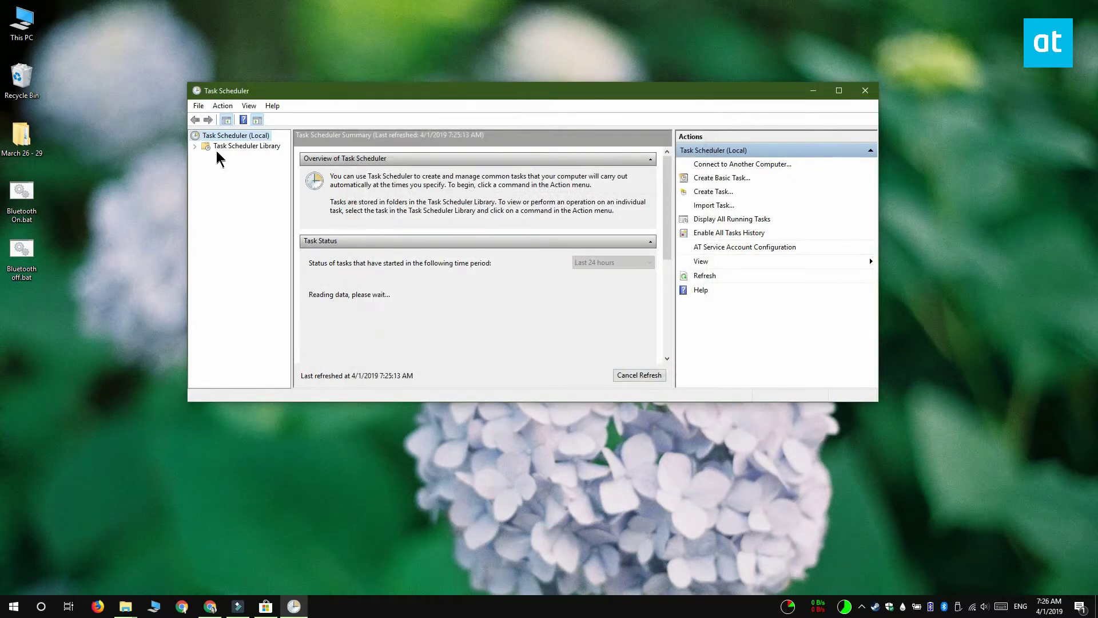
# Test-run the Bluetooth off task from Task Scheduler Library, then begin a second task
pyautogui.click(220, 147)
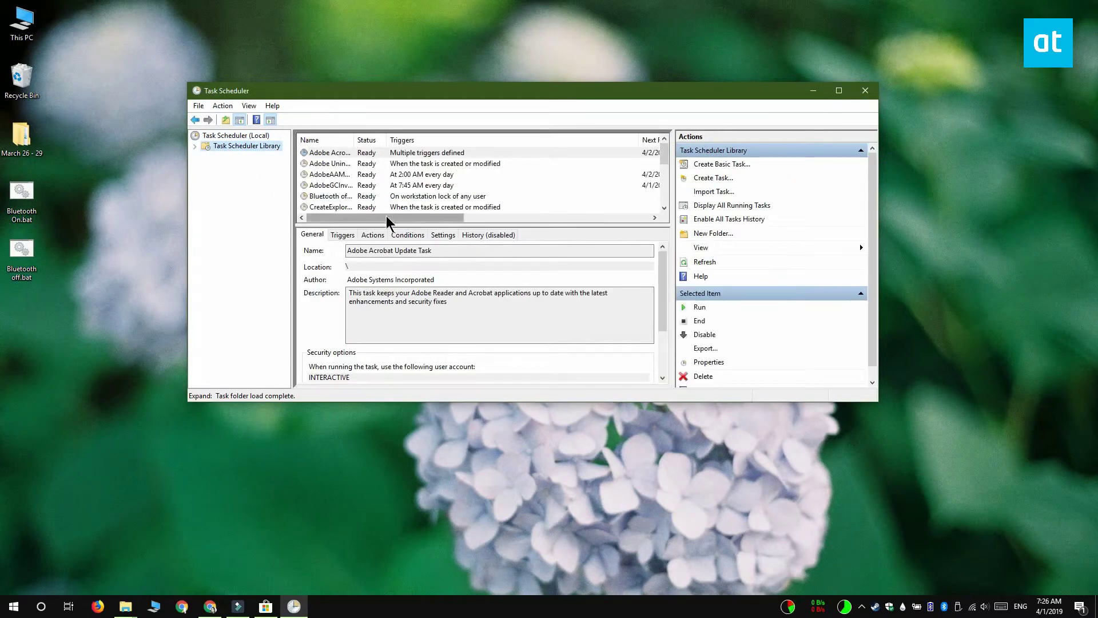
pyautogui.click(346, 197)
pyautogui.rightClick(344, 196)
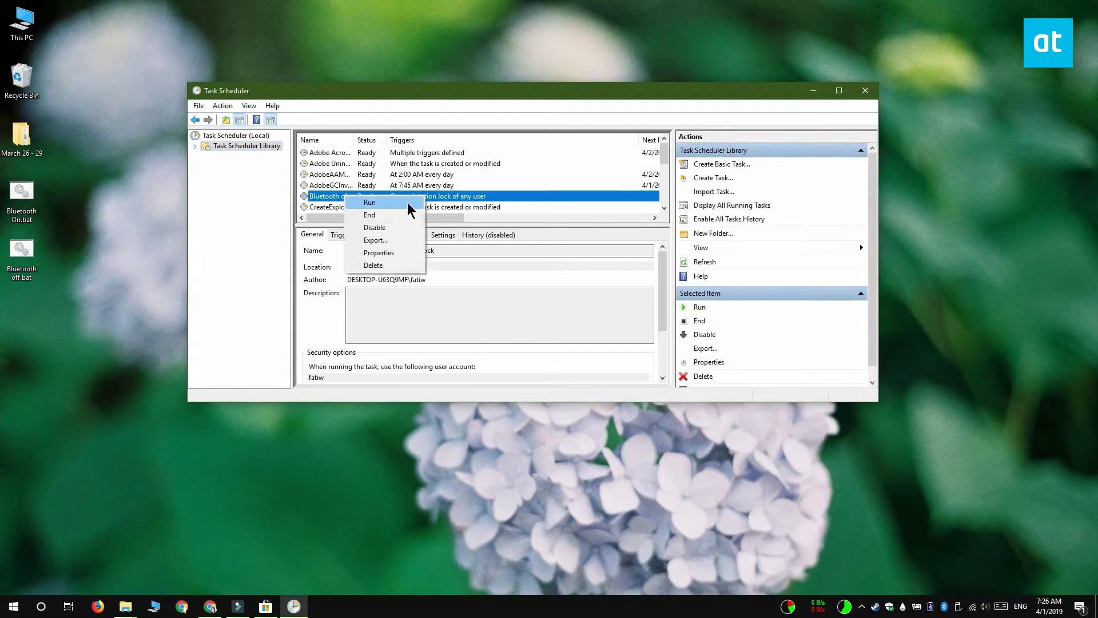
pyautogui.click(410, 203)
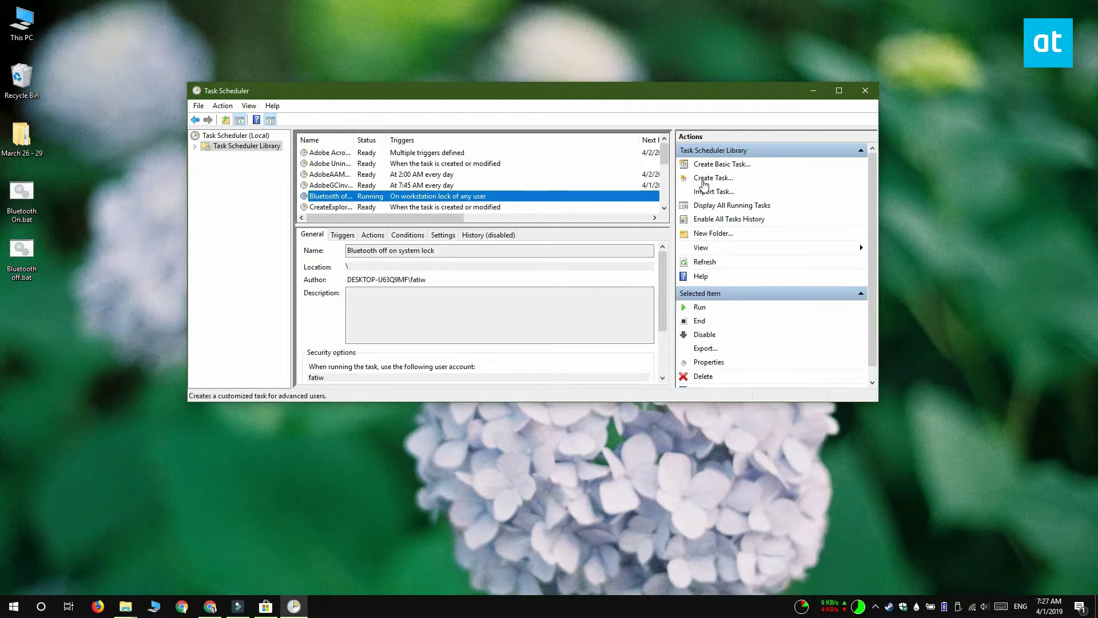
pyautogui.click(704, 178)
pyautogui.write('Bluetooth on on system unlock')
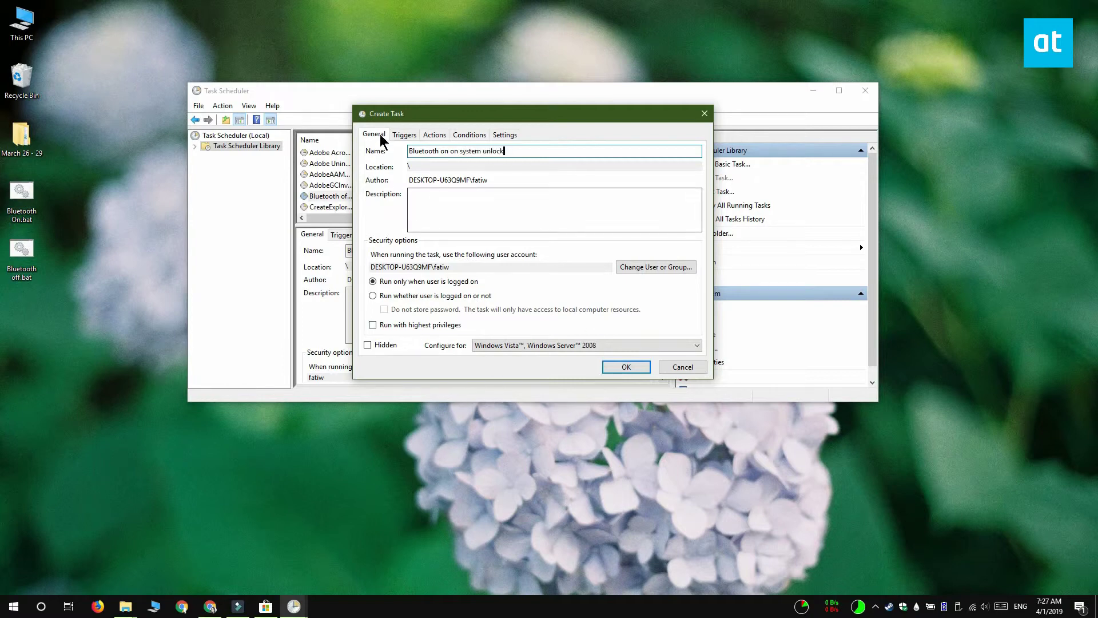
# Give the unlock task an On workstation unlock trigger for any user
pyautogui.click(405, 136)
pyautogui.click(389, 340)
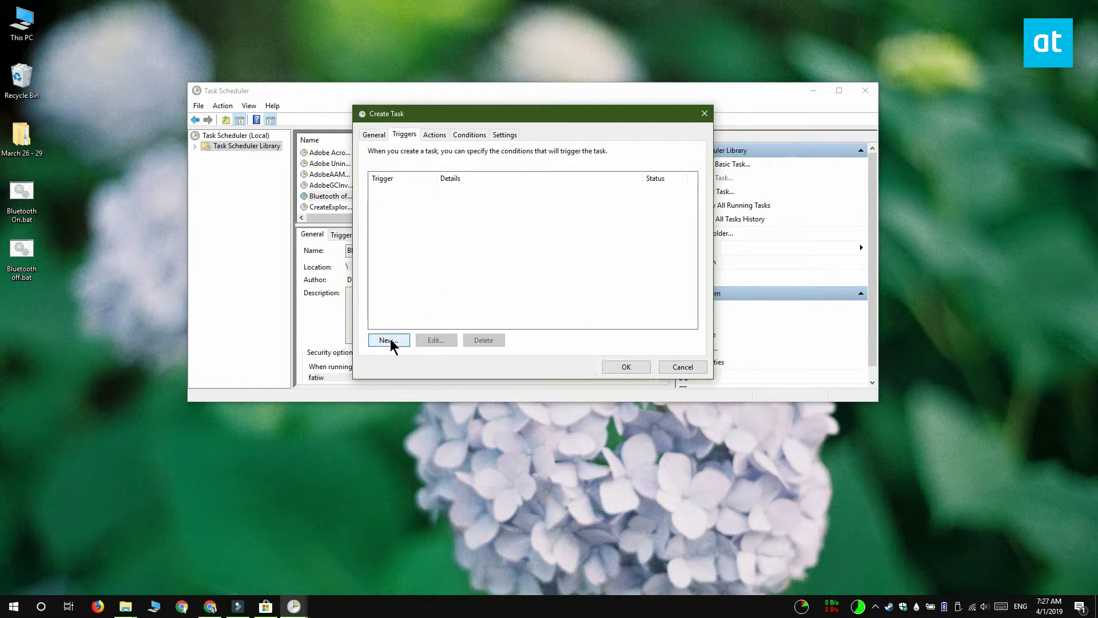
pyautogui.click(513, 179)
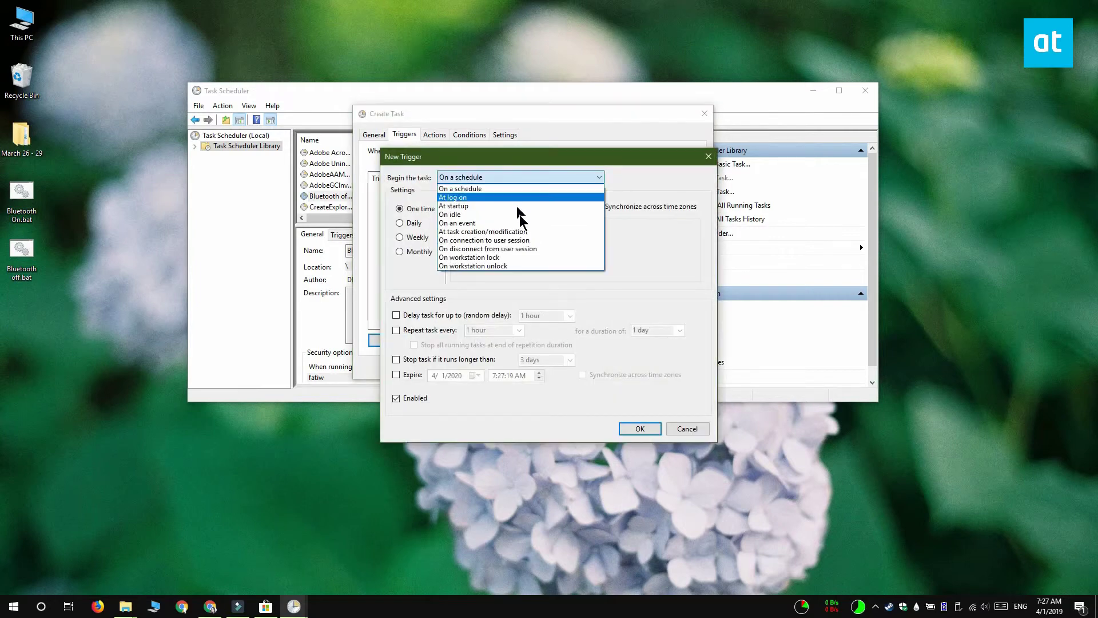
pyautogui.click(534, 264)
pyautogui.click(639, 430)
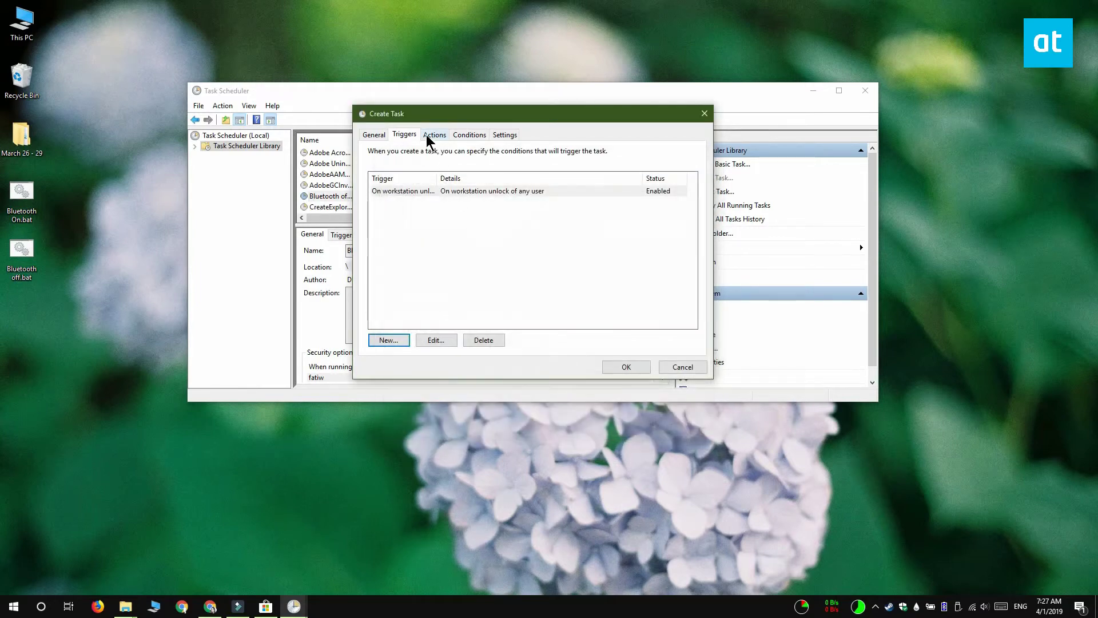
pyautogui.click(435, 135)
# Add an action starting radiocontrol.EXE from the pasted path
pyautogui.click(406, 337)
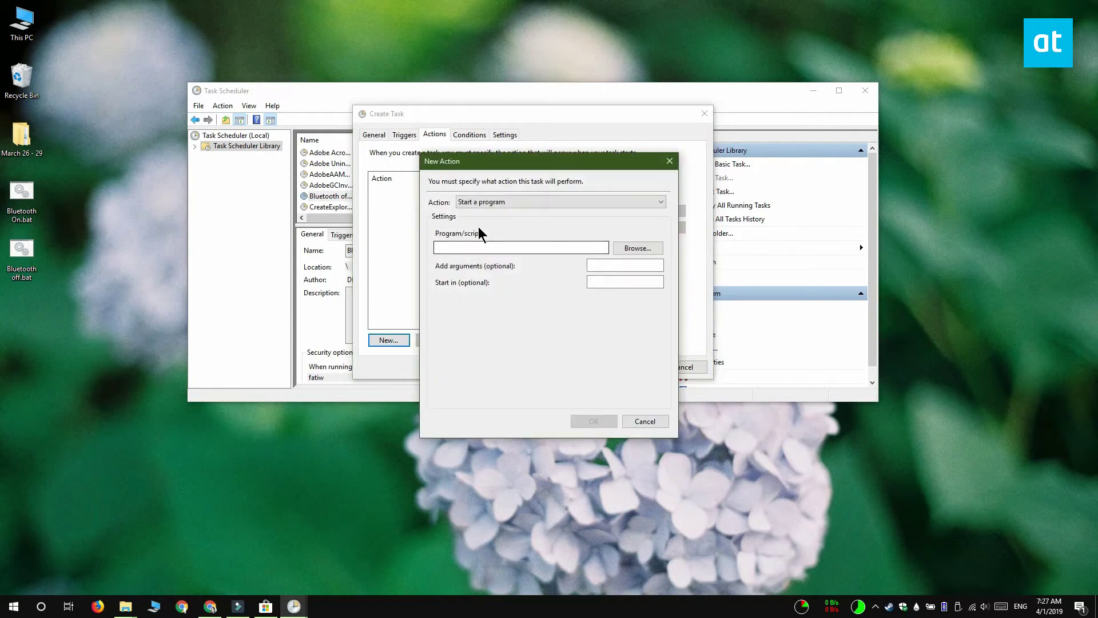
pyautogui.hotkey('ctrl', 'v')
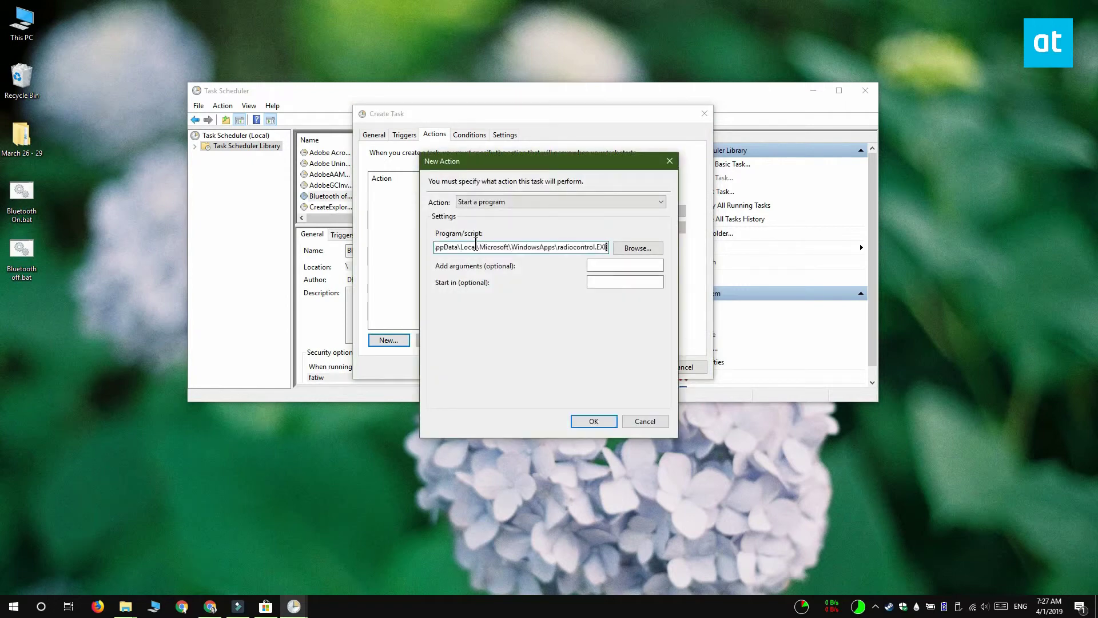
pyautogui.click(593, 421)
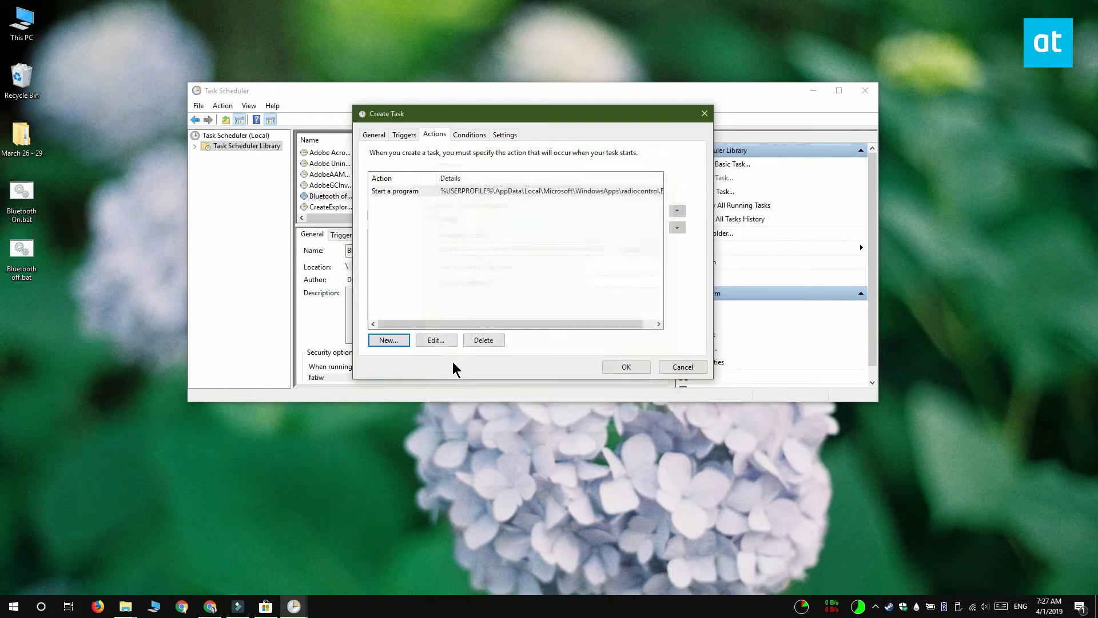
# Add an action running the desktop's Bluetooth On.bat, then save the unlock task
pyautogui.click(404, 342)
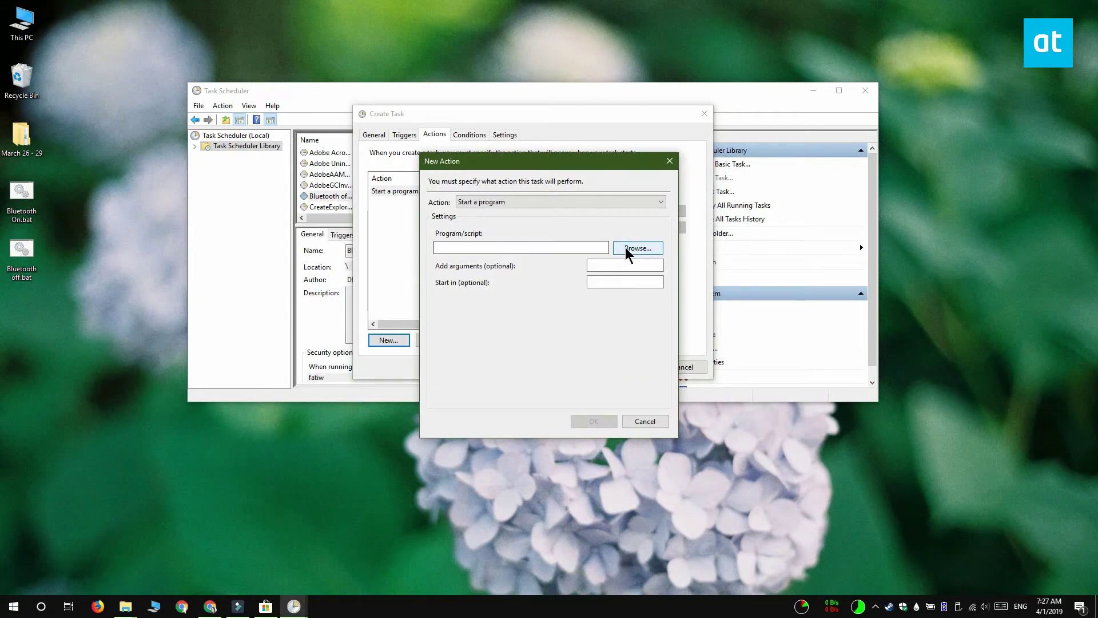
pyautogui.click(634, 248)
pyautogui.scroll(-3, 581, 341)
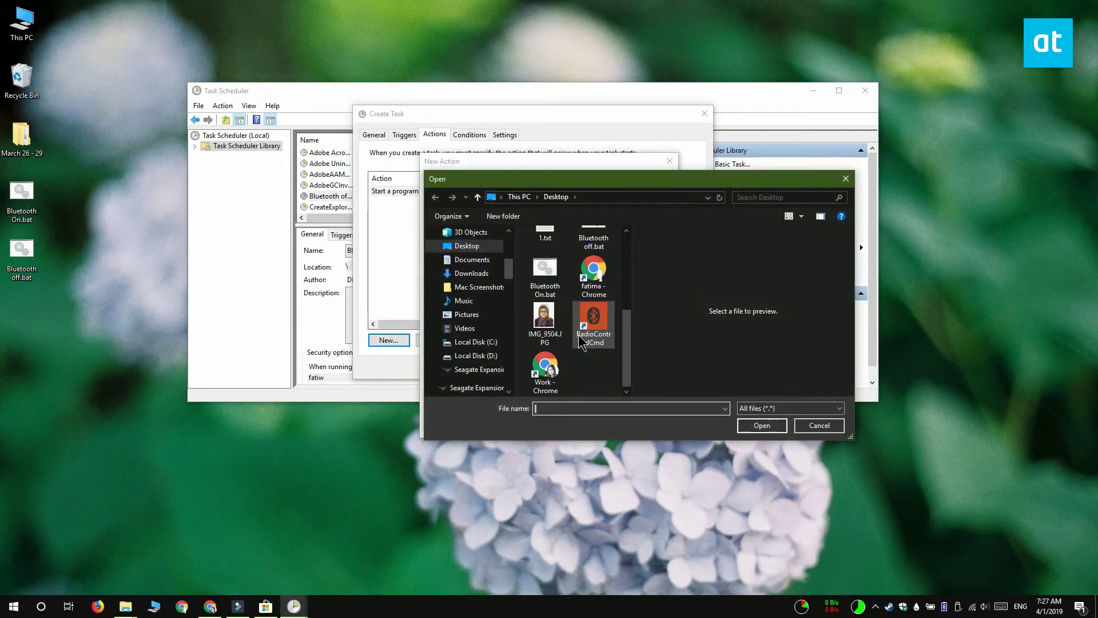
pyautogui.click(545, 274)
pyautogui.click(750, 425)
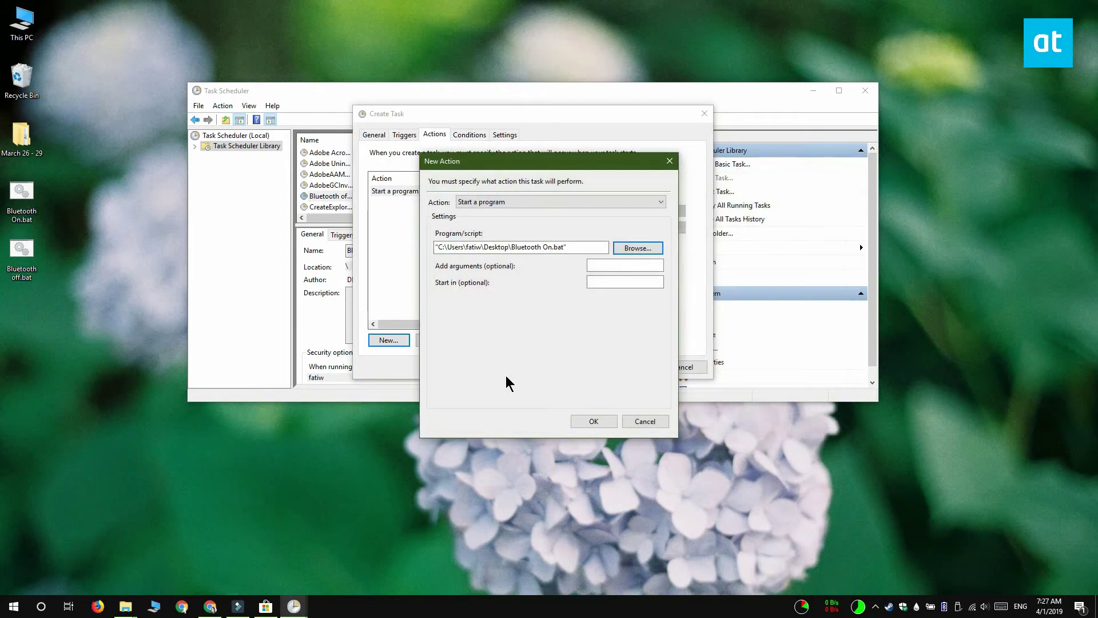
pyautogui.click(589, 422)
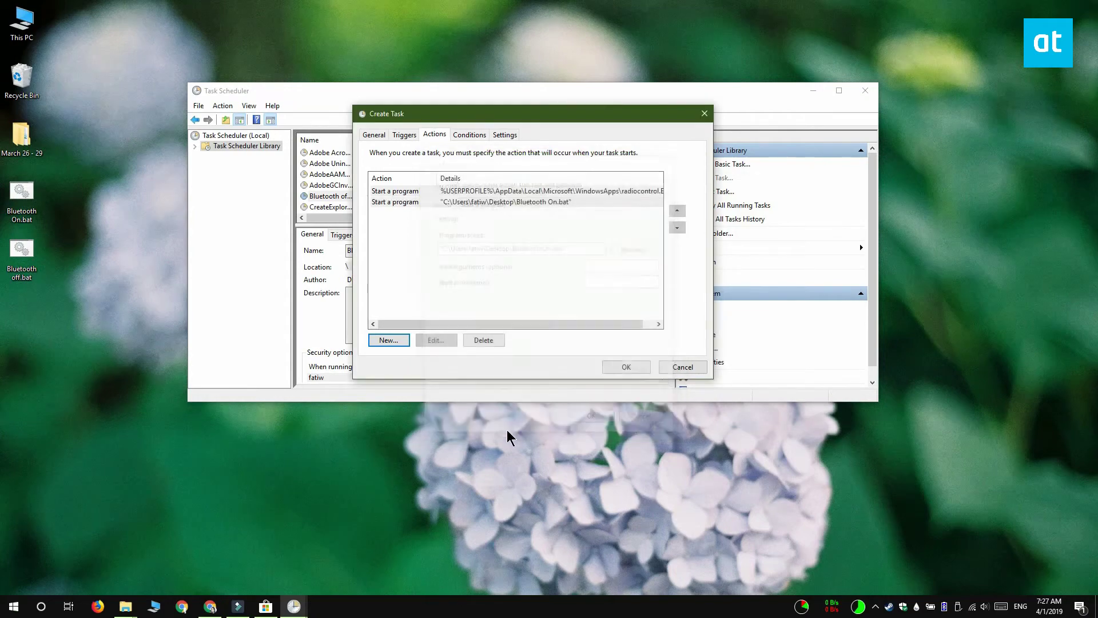
pyautogui.click(626, 369)
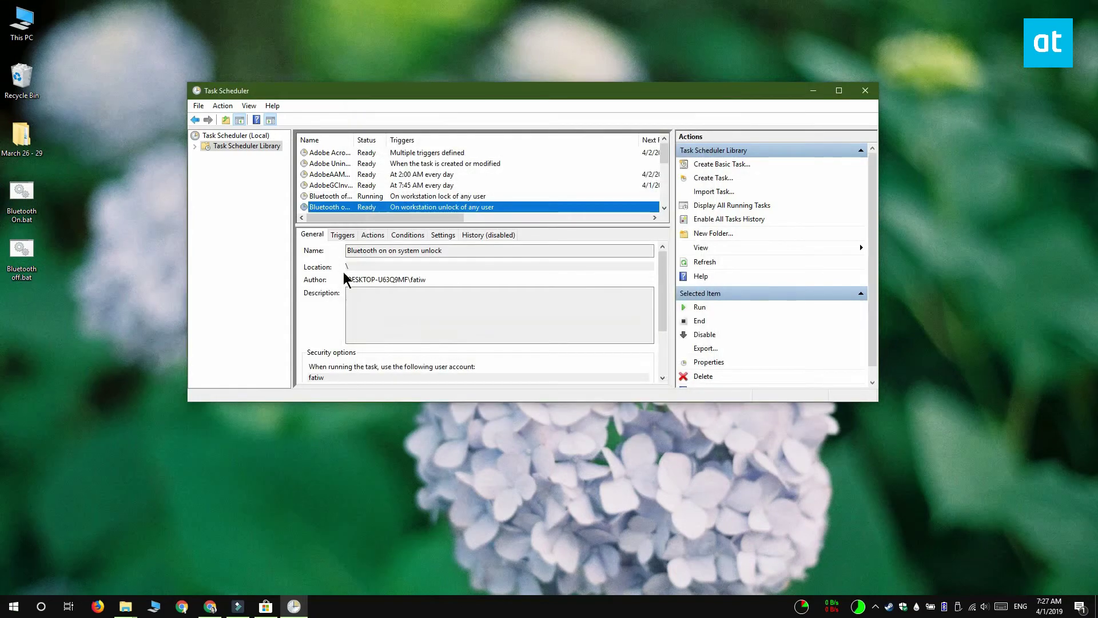
# Run the 'Bluetooth on on system unlock' task immediately from its context menu
pyautogui.rightClick(366, 208)
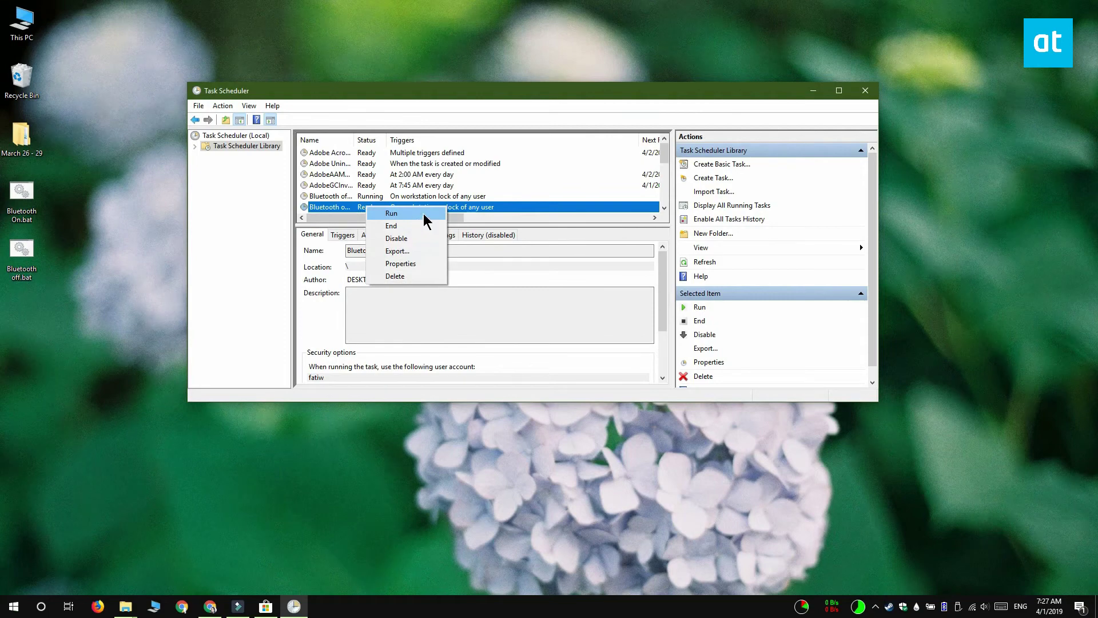
pyautogui.click(425, 216)
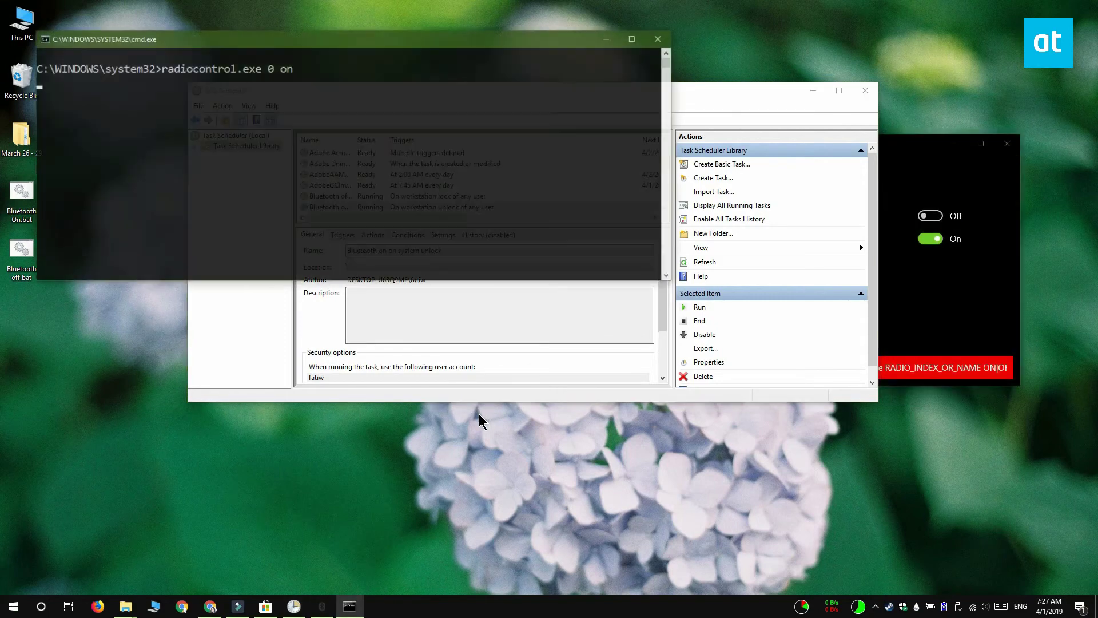